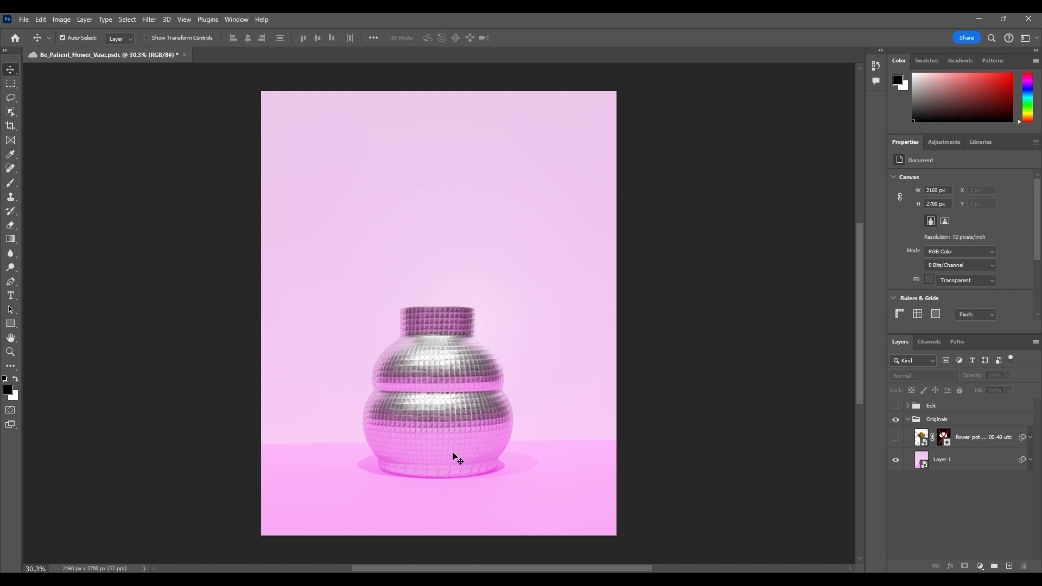
Step: Show the flower pot layer in the Originals group and enable its mask, leaving only the flowers visible above the vase
{"action": "left_click", "coordinate": [895, 438]}
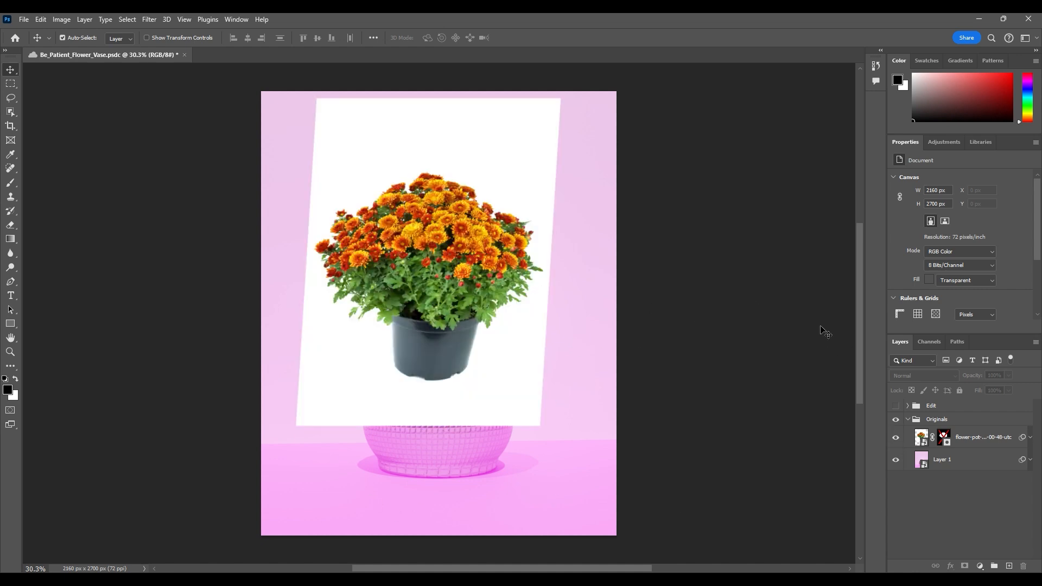
{"action": "left_click", "coordinate": [542, 315]}
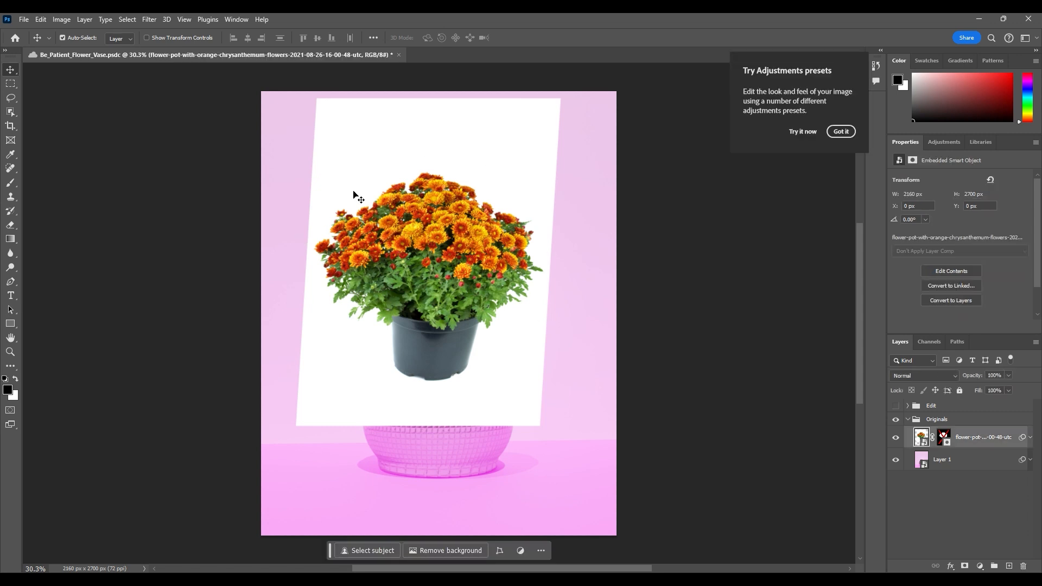
{"action": "double_click", "coordinate": [439, 250]}
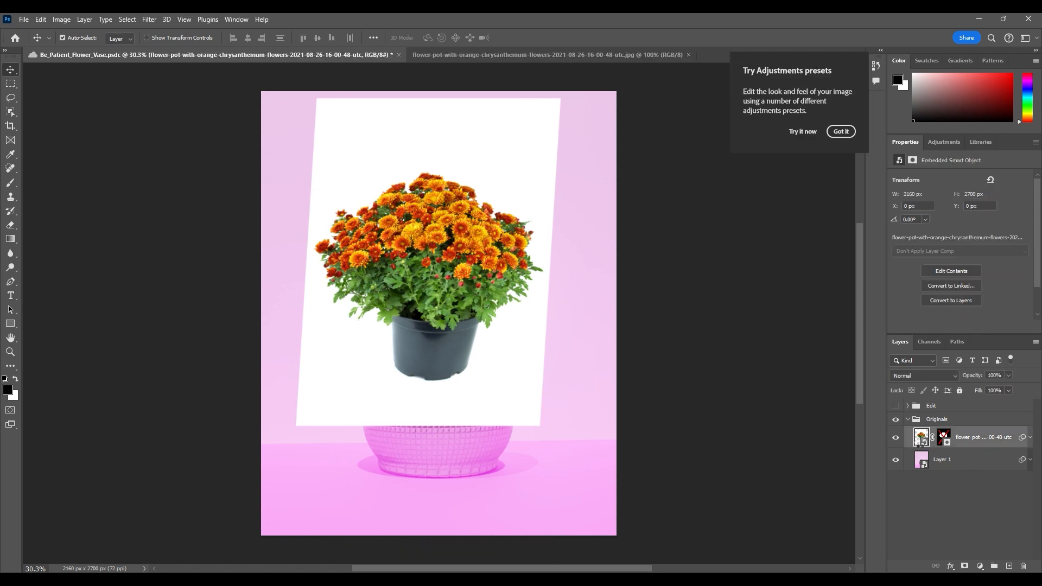
{"action": "left_click", "coordinate": [690, 55]}
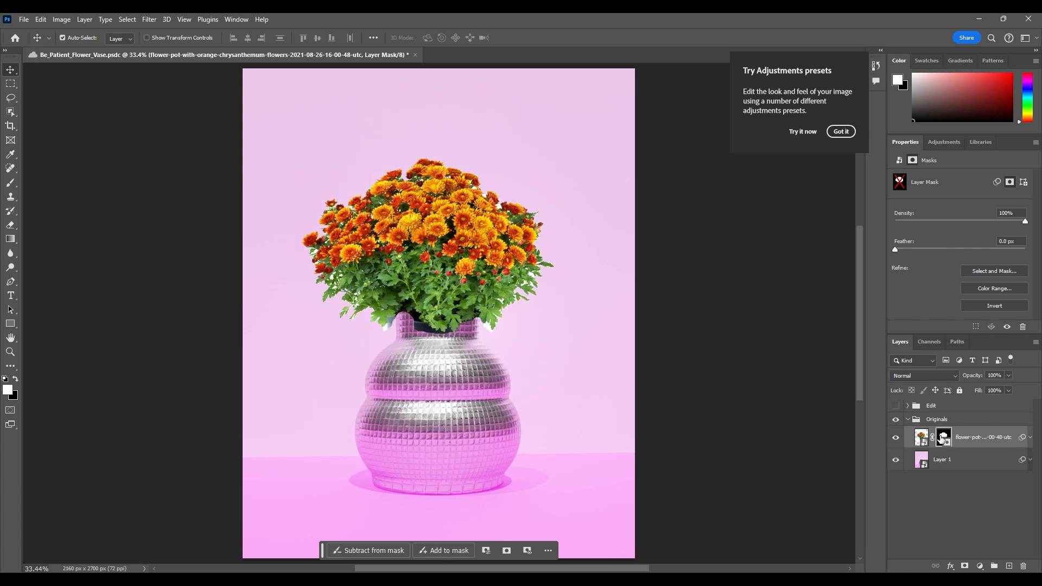
{"action": "scroll", "coordinate": [430, 313], "scroll_direction": "up", "scroll_amount": 2}
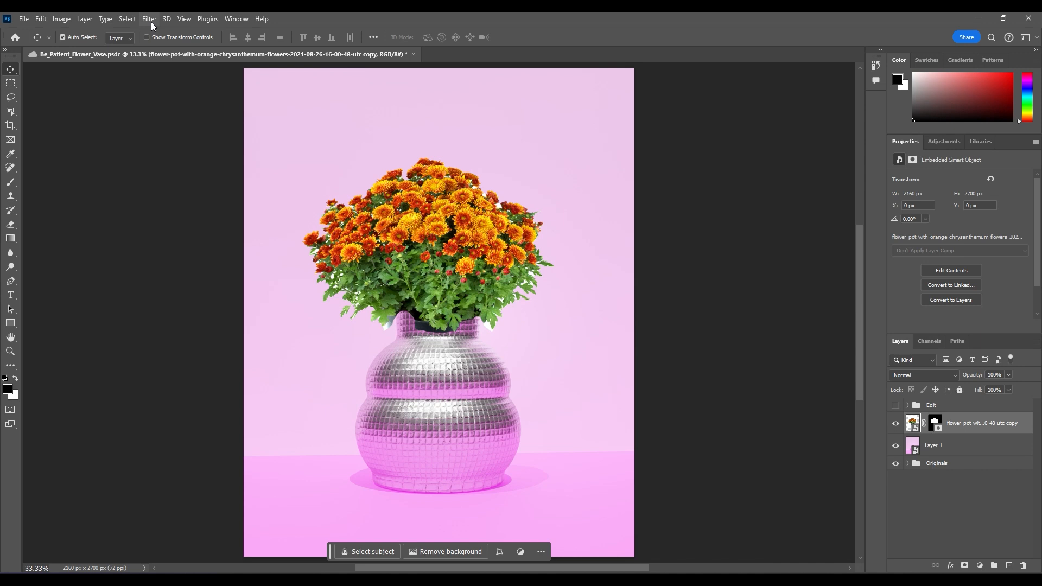
Step: Apply the Filter Gallery's Stamp sketch filter to the flower pot copy layer with Light/Dark Balance 31 and Smoothness 6
{"action": "left_click", "coordinate": [151, 21]}
{"action": "left_click", "coordinate": [168, 80]}
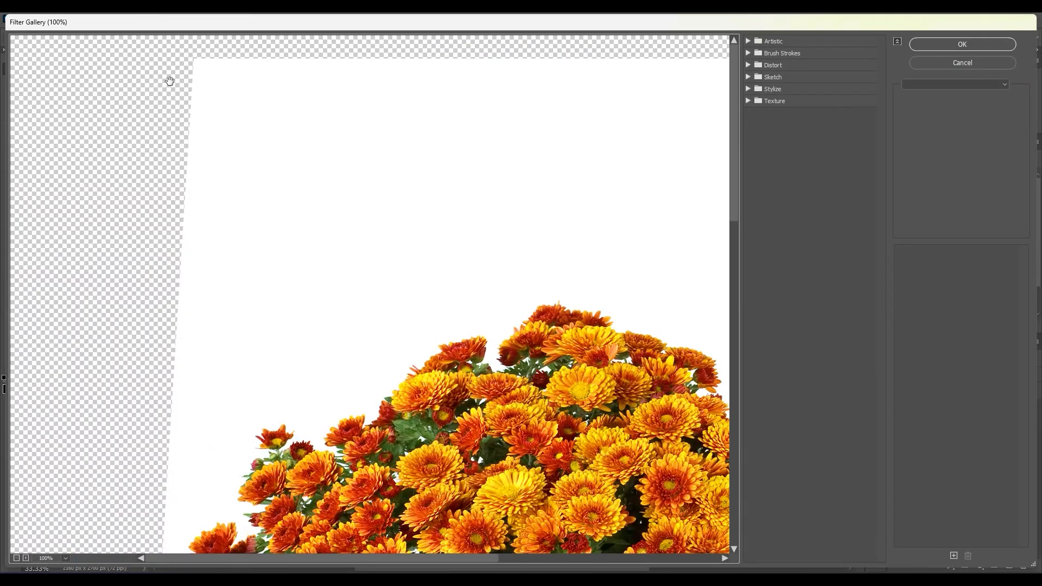
{"action": "left_click", "coordinate": [16, 559]}
{"action": "left_click", "coordinate": [16, 559]}
{"action": "left_click", "coordinate": [16, 558]}
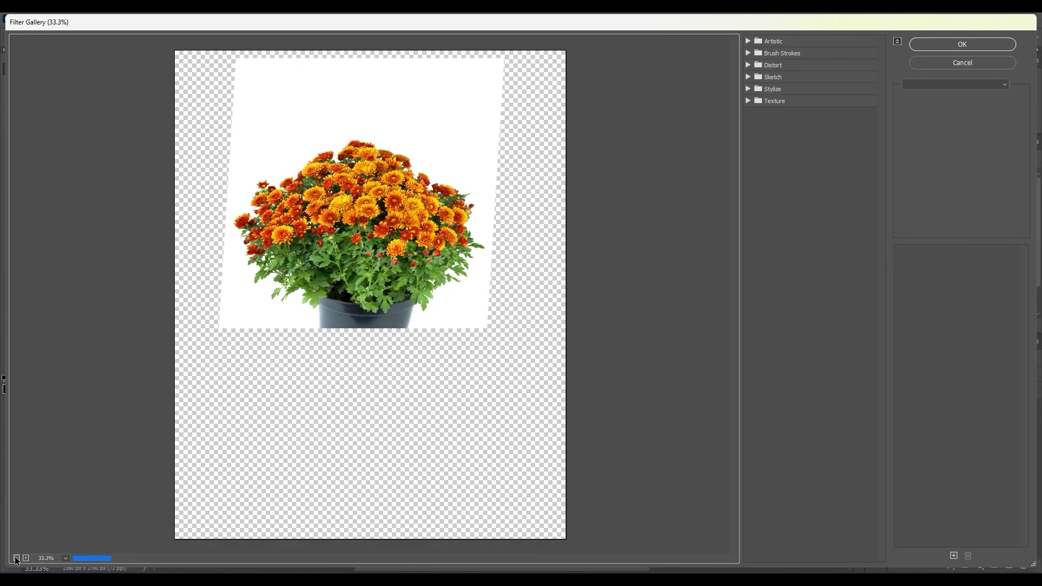
{"action": "left_click", "coordinate": [751, 77]}
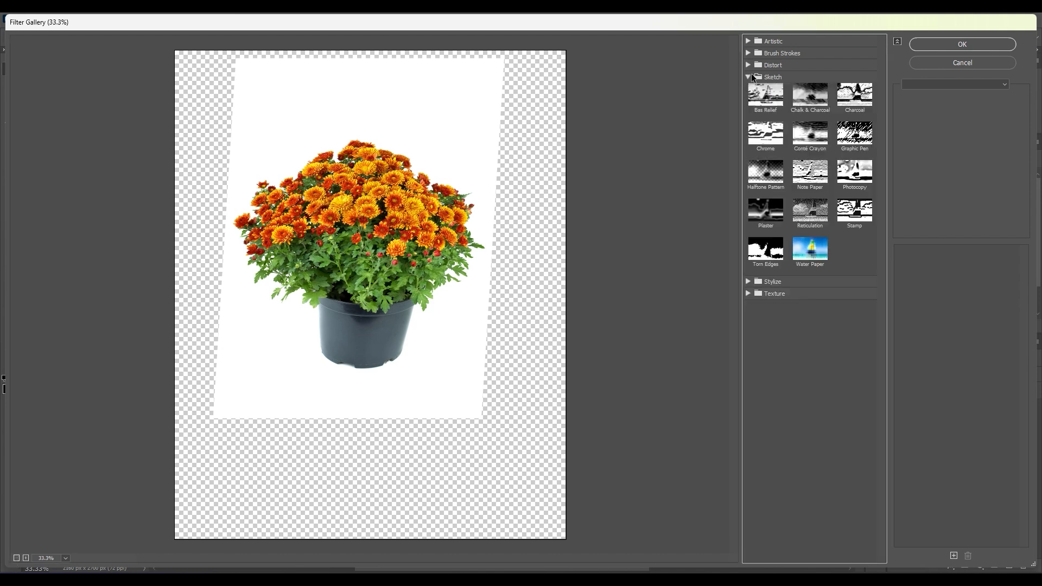
{"action": "left_click", "coordinate": [850, 221]}
{"action": "left_click_drag", "start_coordinate": [953, 101], "coordinate": [955, 96]}
{"action": "left_click", "coordinate": [972, 47]}
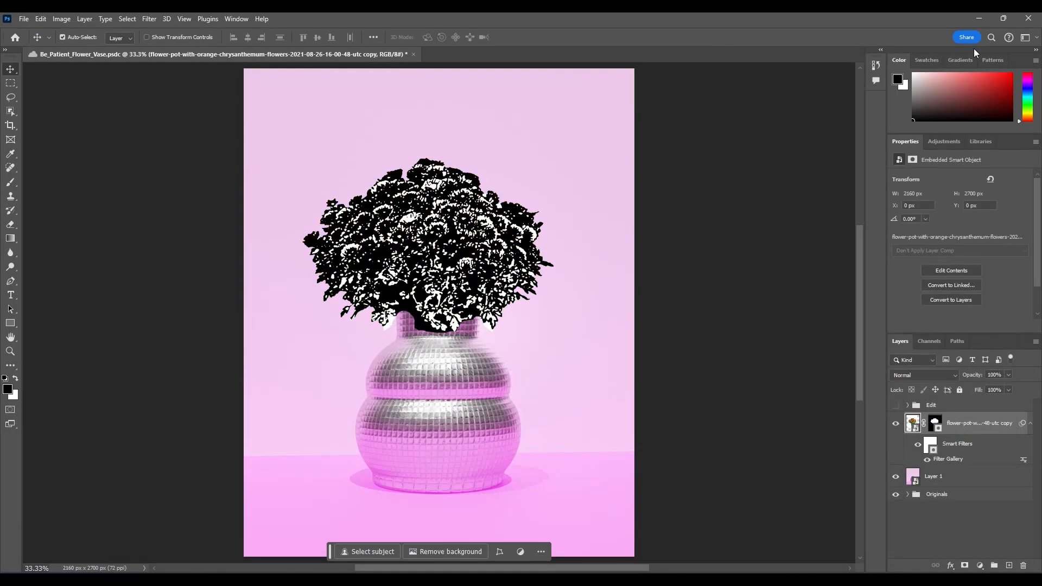
Step: Apply the Stamp sketch filter to Layer 1 with the vase, using Smoothness 2 and a nearly maximum Light/Dark Balance
{"action": "left_click", "coordinate": [934, 476]}
{"action": "left_click", "coordinate": [149, 19]}
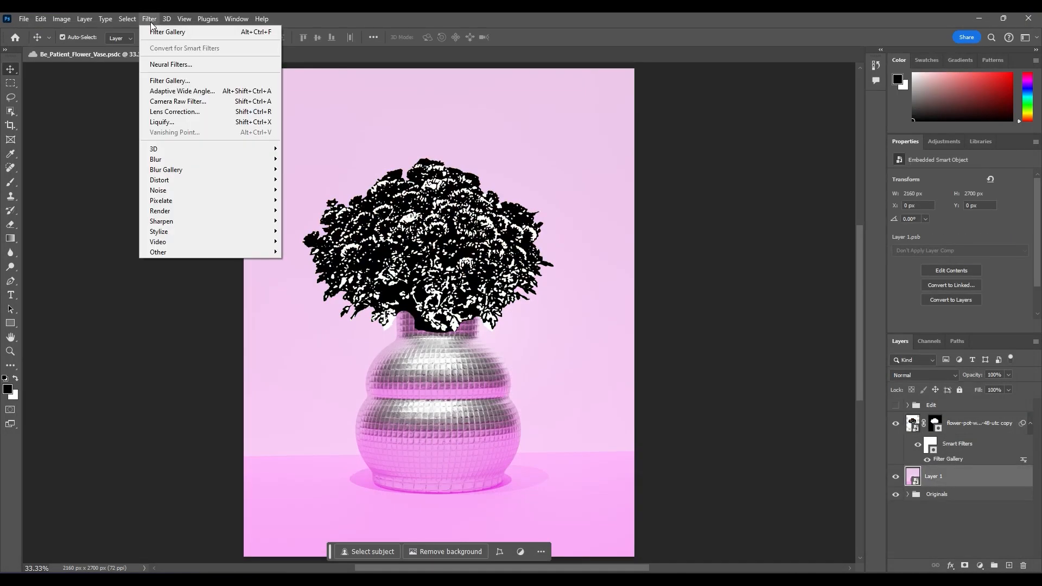
{"action": "left_click", "coordinate": [166, 81]}
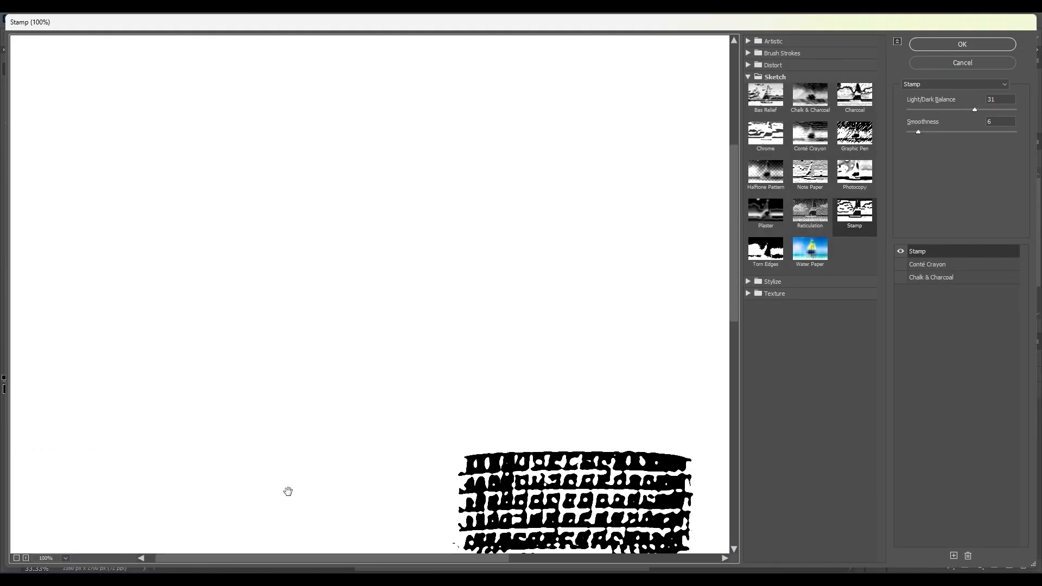
{"action": "left_click", "coordinate": [17, 558]}
{"action": "scroll", "coordinate": [404, 193], "scroll_direction": "down", "scroll_amount": 5}
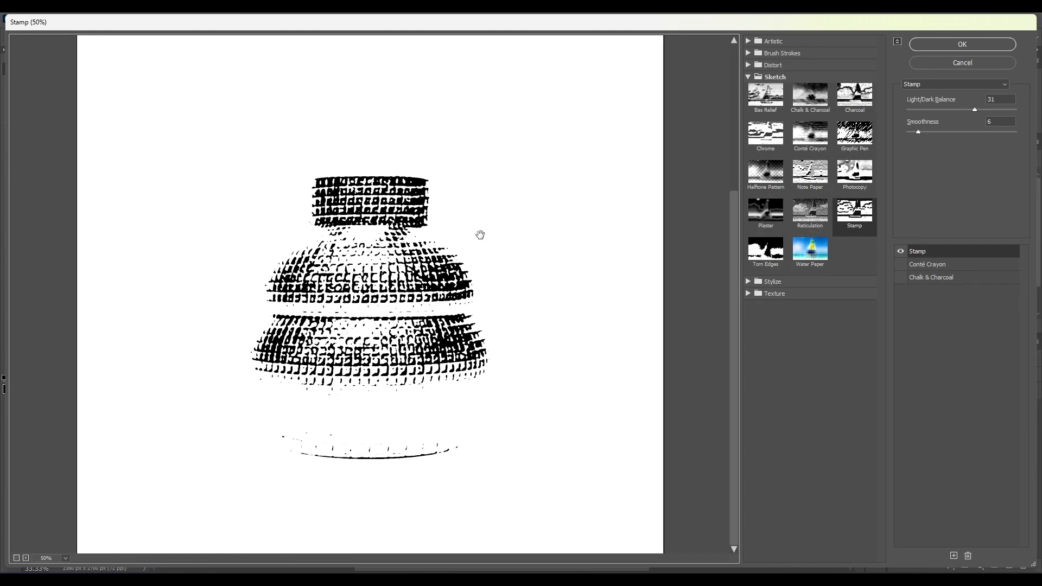
{"action": "left_click_drag", "start_coordinate": [913, 132], "coordinate": [910, 132]}
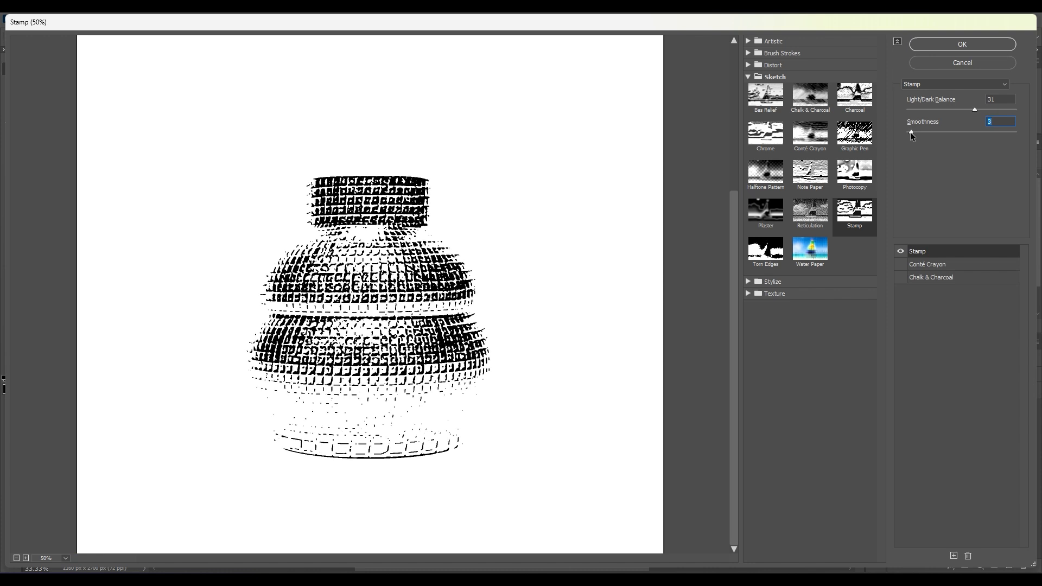
{"action": "left_click_drag", "start_coordinate": [975, 110], "coordinate": [1004, 112]}
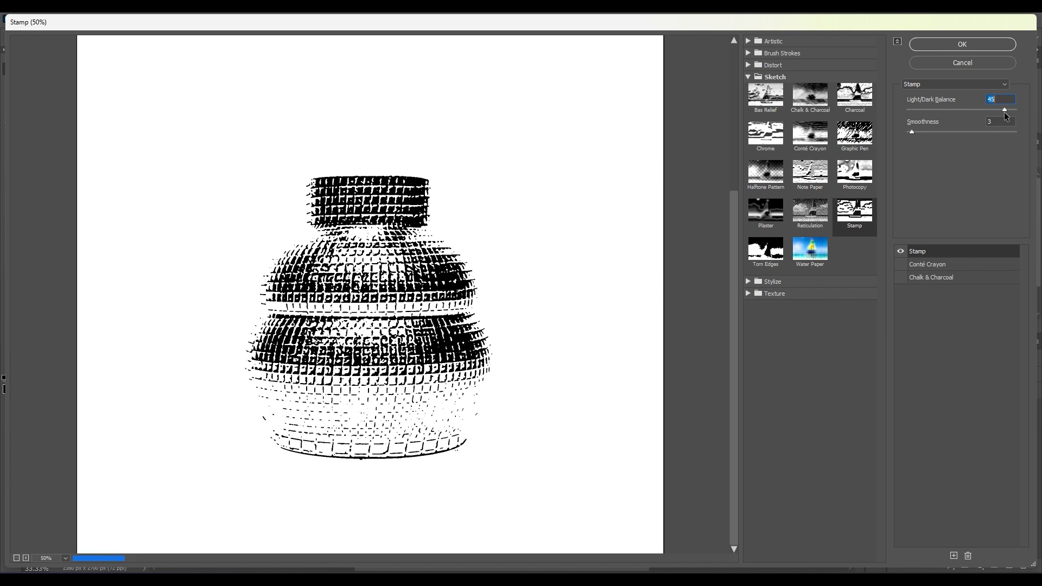
{"action": "left_click_drag", "start_coordinate": [914, 132], "coordinate": [912, 133]}
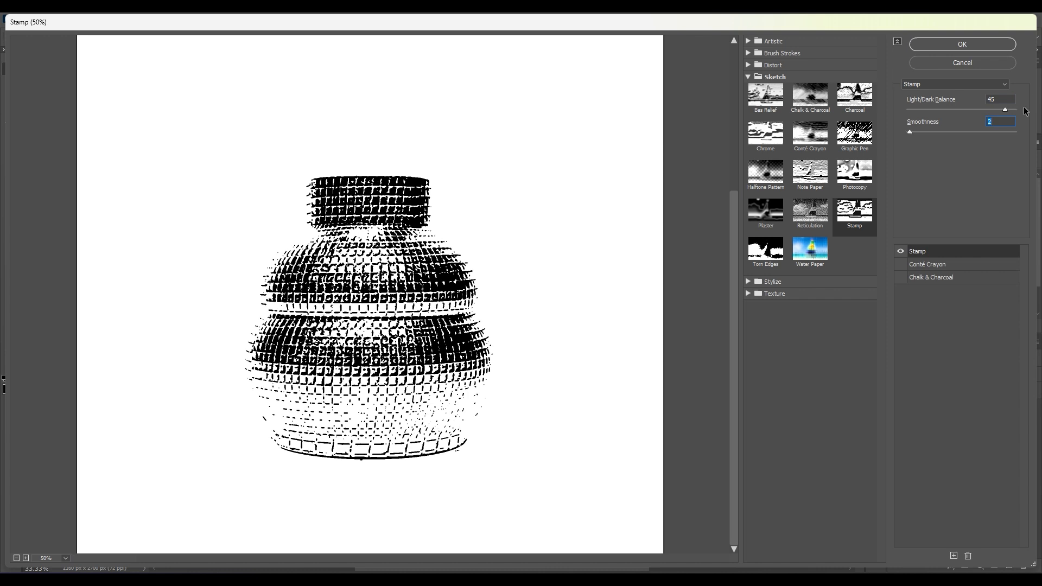
{"action": "left_click_drag", "start_coordinate": [1008, 110], "coordinate": [1012, 110]}
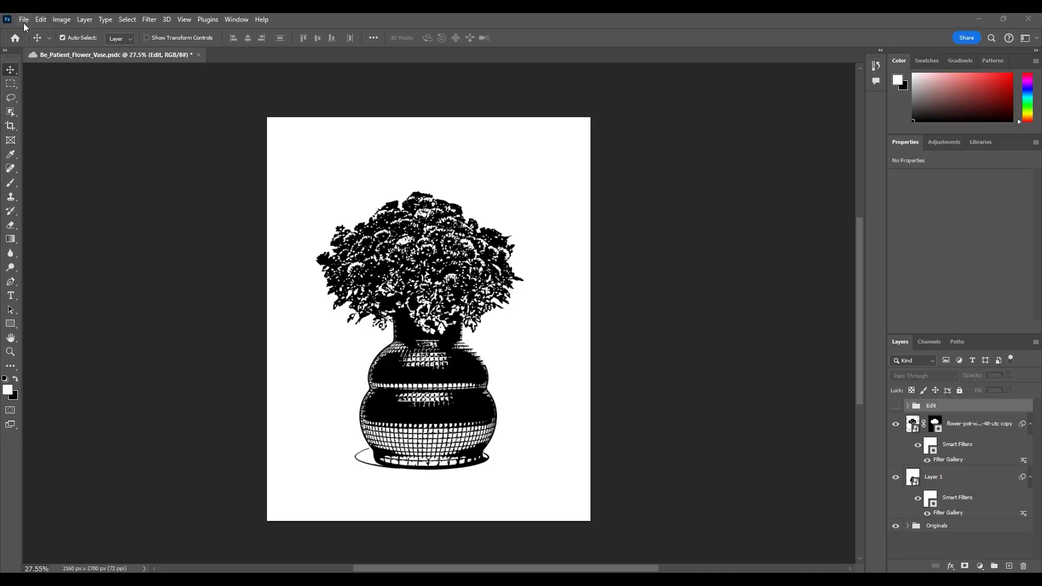
Step: Export the black-and-white flower vase artwork as Be_Patient_Flower_Vase.jpg
{"action": "left_click", "coordinate": [23, 19]}
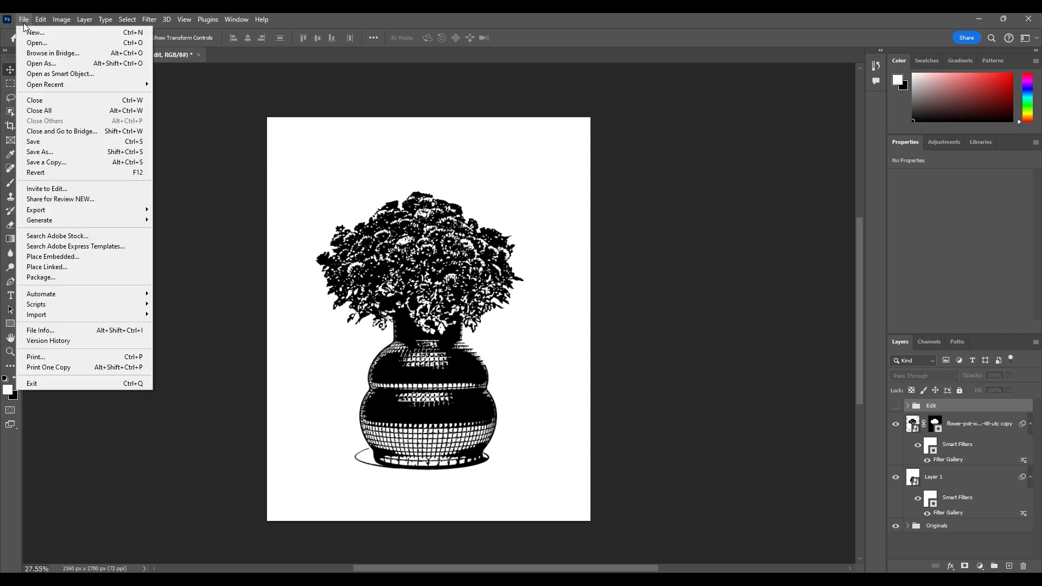
{"action": "mouse_move", "coordinate": [92, 216]}
{"action": "left_click", "coordinate": [165, 220]}
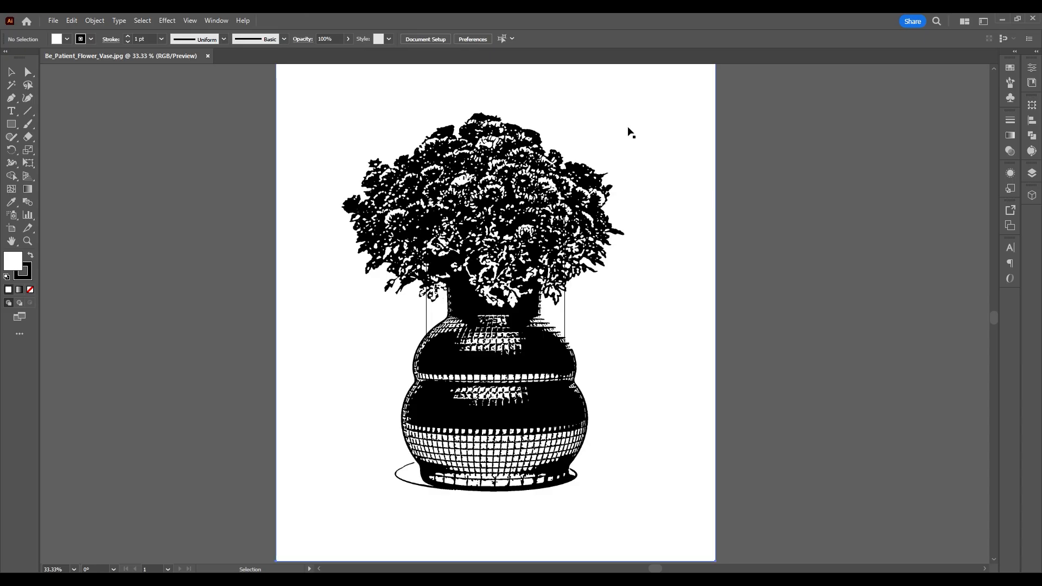
Step: Switch to Illustrator and image-trace the Be_Patient_Flower_Vase.jpg picture with the Sketched Art preset
{"action": "left_click", "coordinate": [630, 131]}
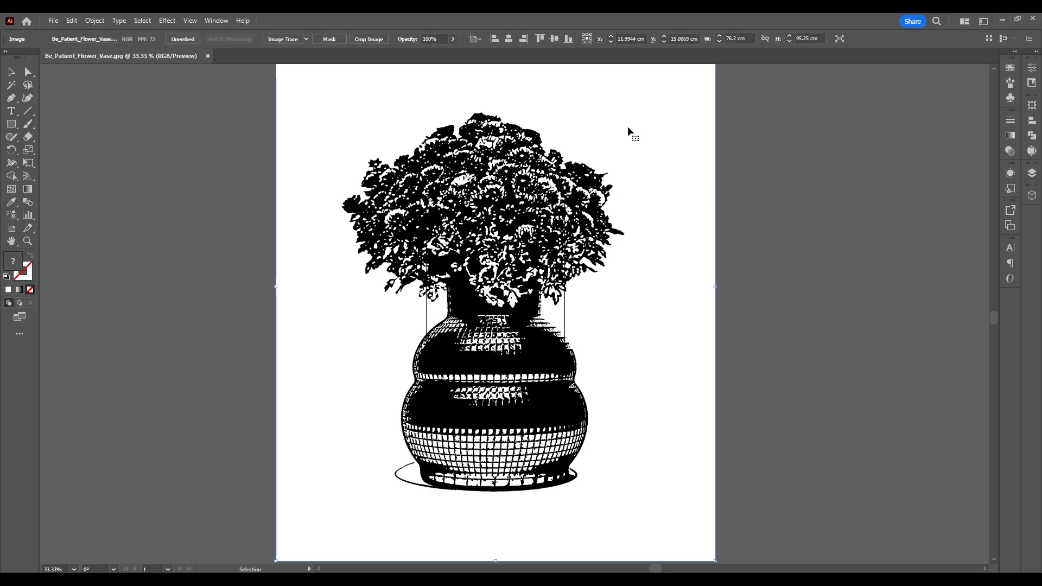
{"action": "left_click", "coordinate": [280, 40]}
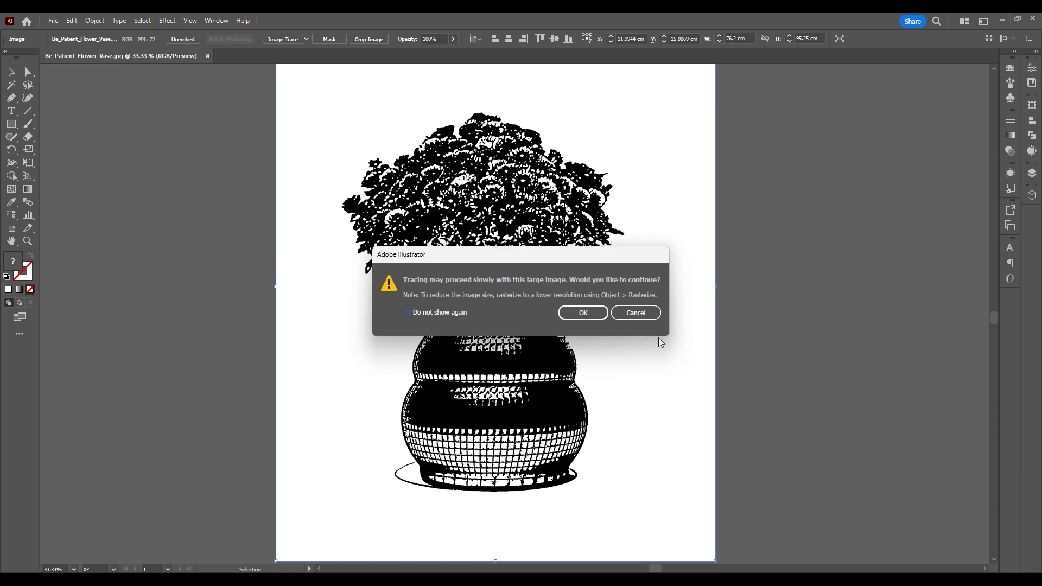
{"action": "left_click", "coordinate": [581, 315]}
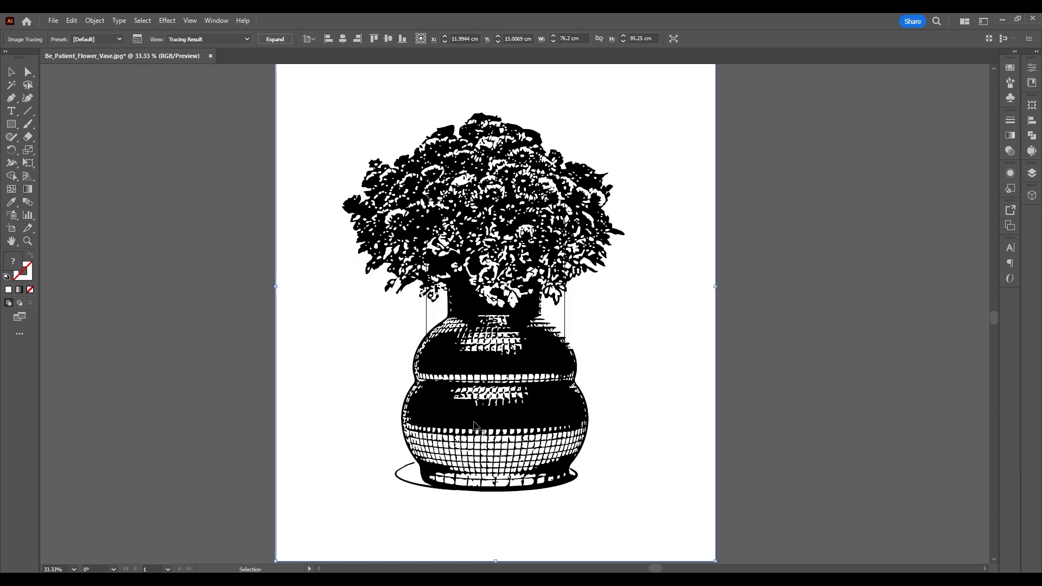
{"action": "left_click", "coordinate": [138, 39]}
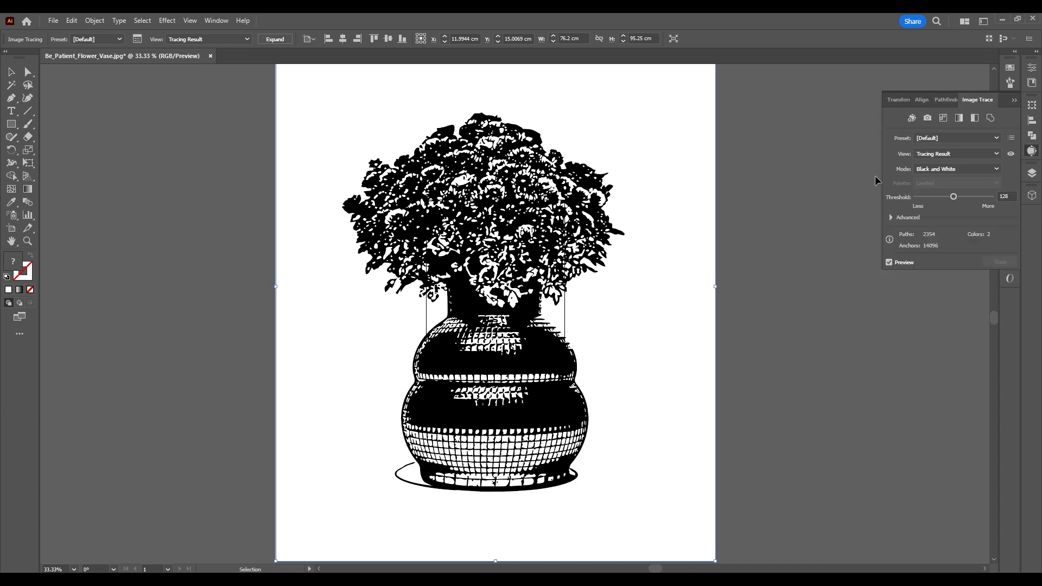
{"action": "left_click", "coordinate": [949, 139]}
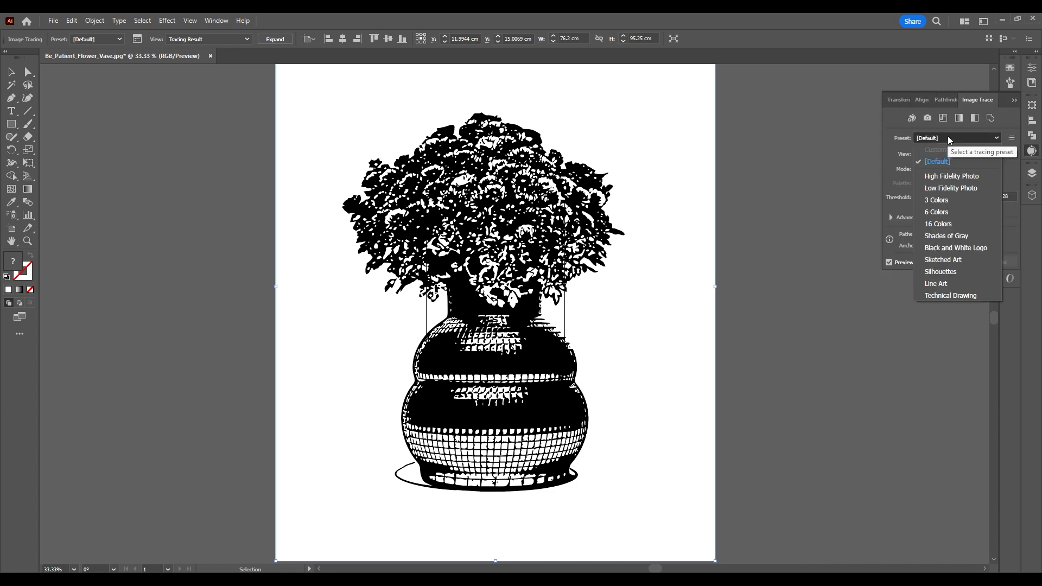
{"action": "left_click", "coordinate": [954, 260]}
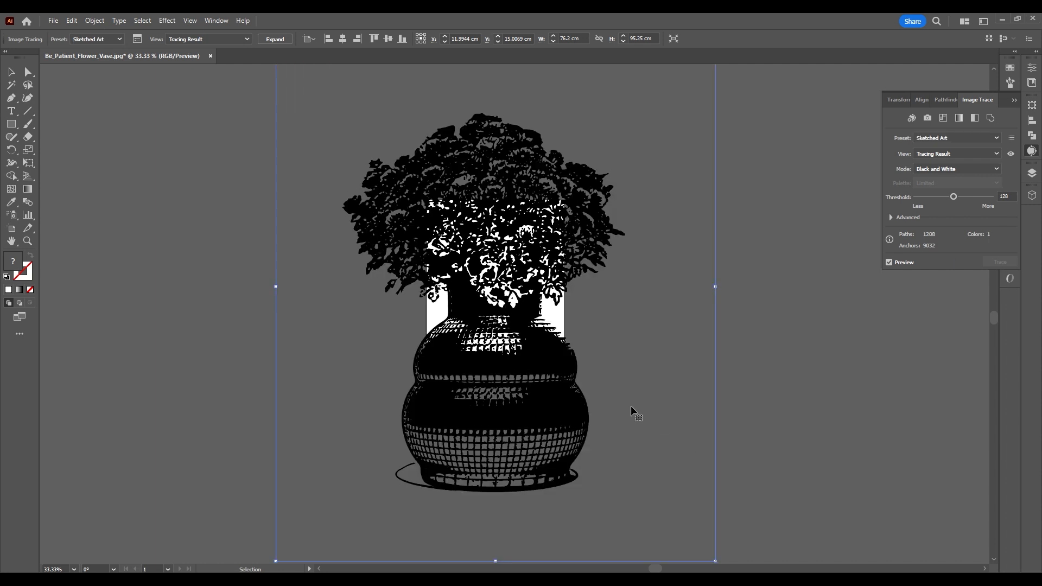
Step: Scale the traced artwork down proportionally to about 56 × 70 cm around its centre and expand it into paths
{"action": "mouse_move", "coordinate": [715, 287]}
{"action": "left_mouse_down"}
{"action": "mouse_move", "coordinate": [739, 291]}
{"action": "mouse_move", "coordinate": [657, 287]}
{"action": "left_mouse_up"}
{"action": "scroll", "coordinate": [529, 179], "scroll_direction": "up", "scroll_amount": 6}
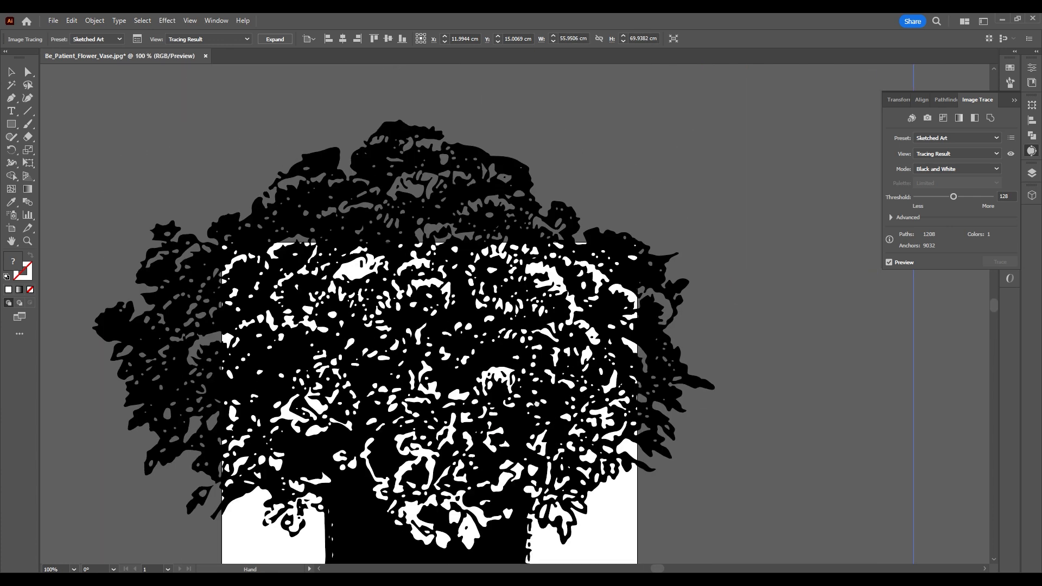
{"action": "scroll", "coordinate": [673, 290], "scroll_direction": "down", "scroll_amount": 5}
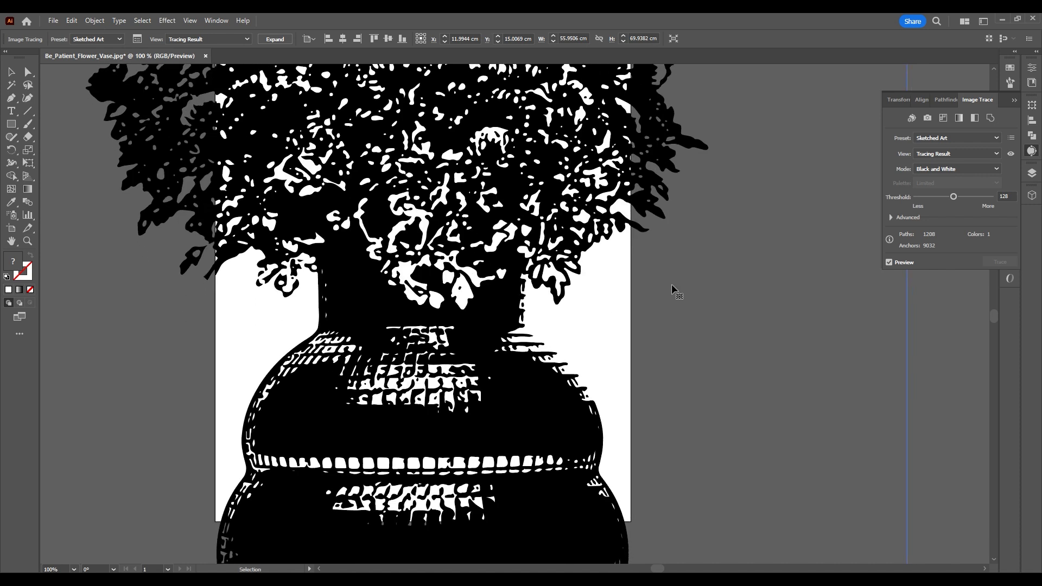
{"action": "left_click", "coordinate": [274, 39]}
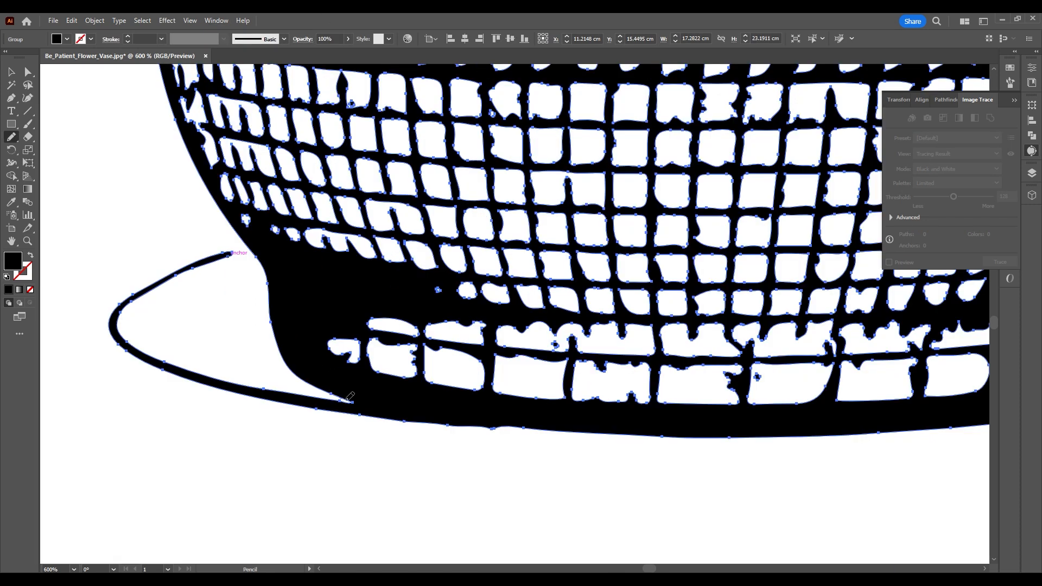
Step: Redraw the outline of the vase's base with the Pencil tool to trim off the thin shadow loops on both sides
{"action": "left_click_drag", "start_coordinate": [378, 405], "coordinate": [547, 428]}
{"action": "key", "text": "ctrl+minus"}
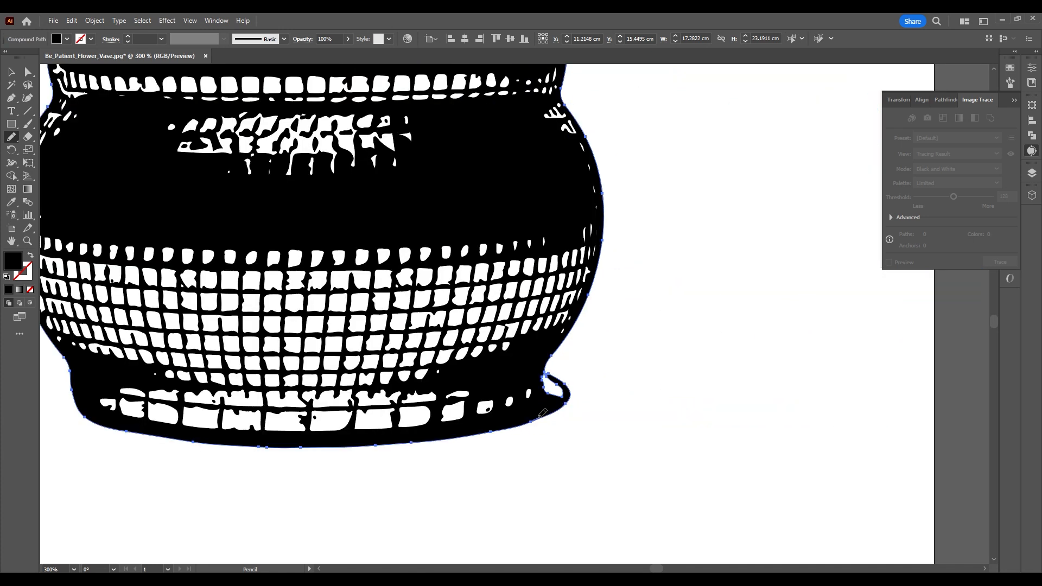
{"action": "left_click_drag", "start_coordinate": [545, 373], "coordinate": [545, 374]}
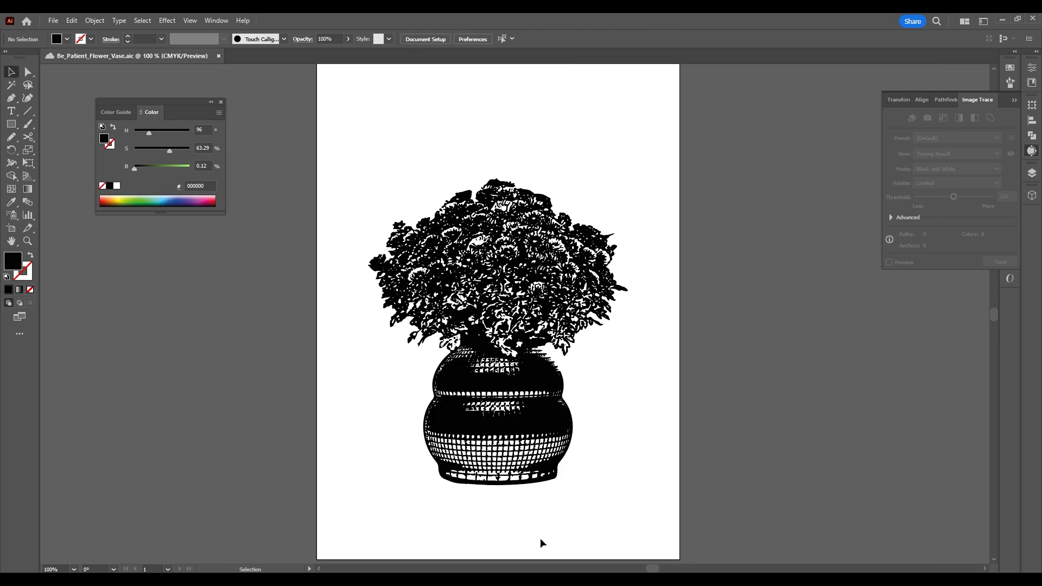
Step: Paste the copied black shadow shape in place behind the base of the vase
{"action": "key", "text": "ctrl+b"}
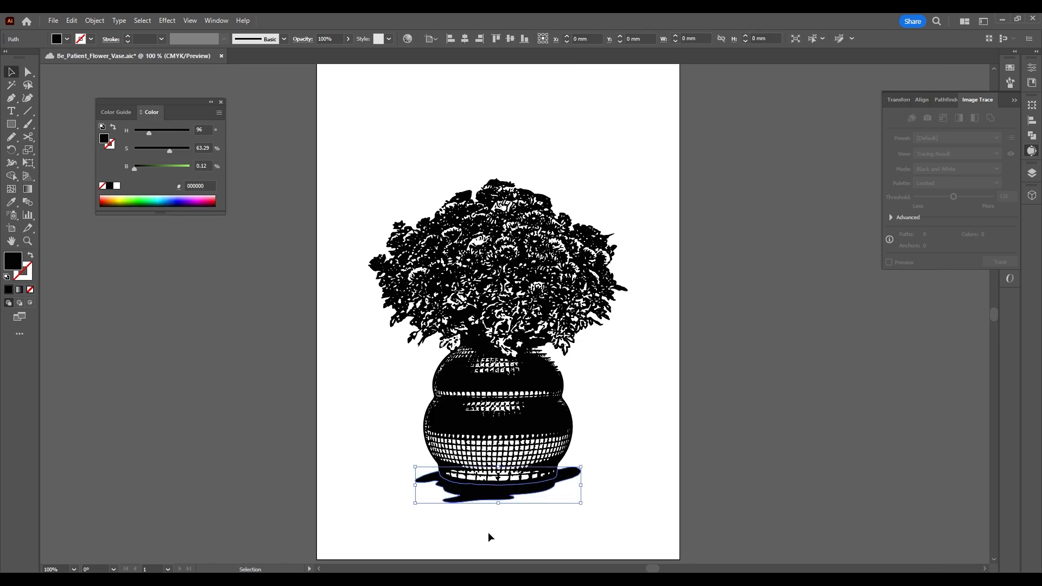
{"action": "left_click", "coordinate": [505, 528]}
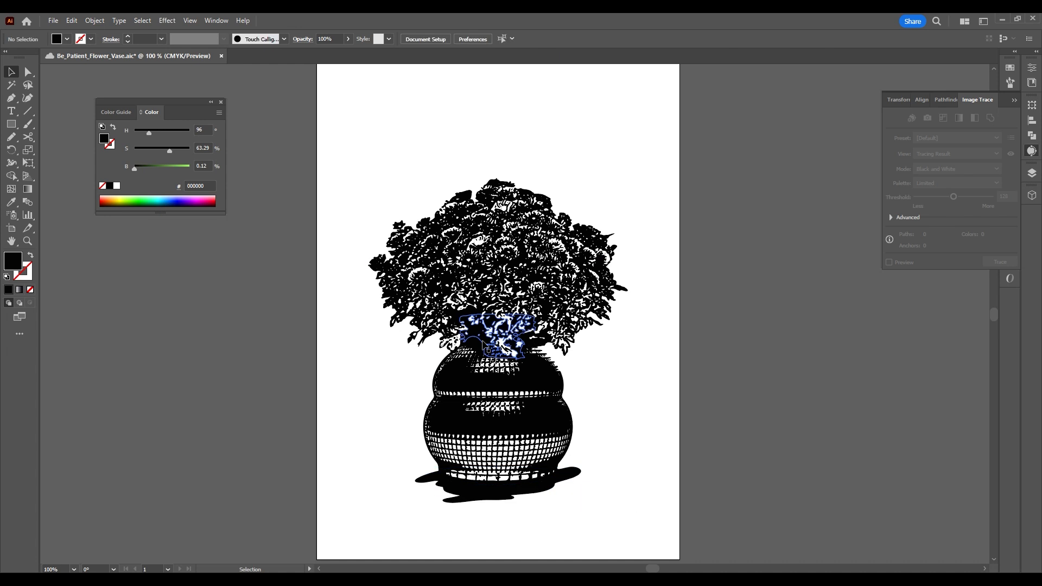
{"action": "scroll", "coordinate": [685, 508], "scroll_direction": "up", "scroll_amount": 1}
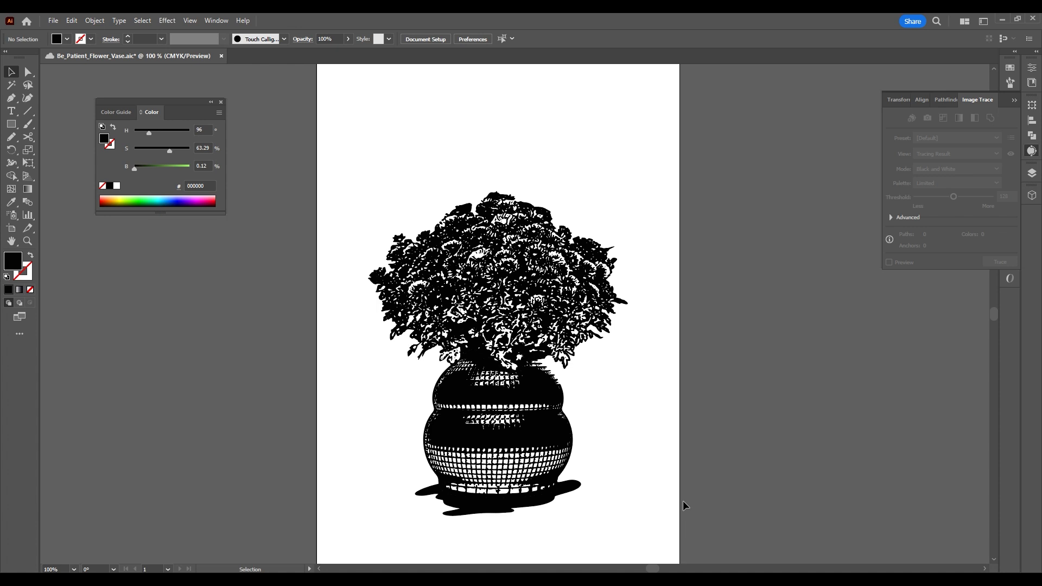
Step: Paste the copied "Be patient" title with its "It takes time to grow" tagline in place above the flowers
{"action": "scroll", "coordinate": [684, 507], "scroll_direction": "up", "scroll_amount": 1}
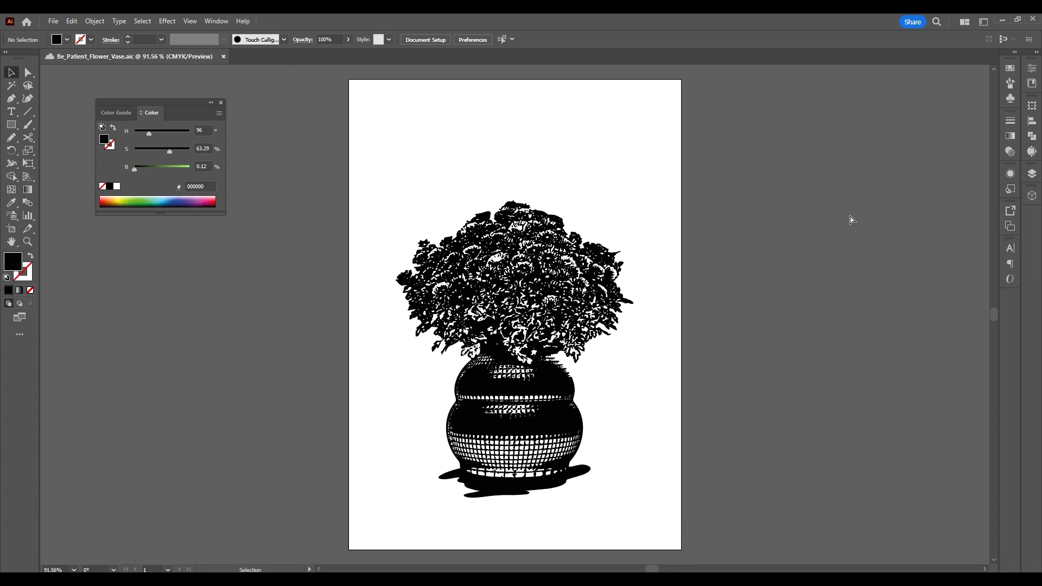
{"action": "key", "text": "ctrl+f"}
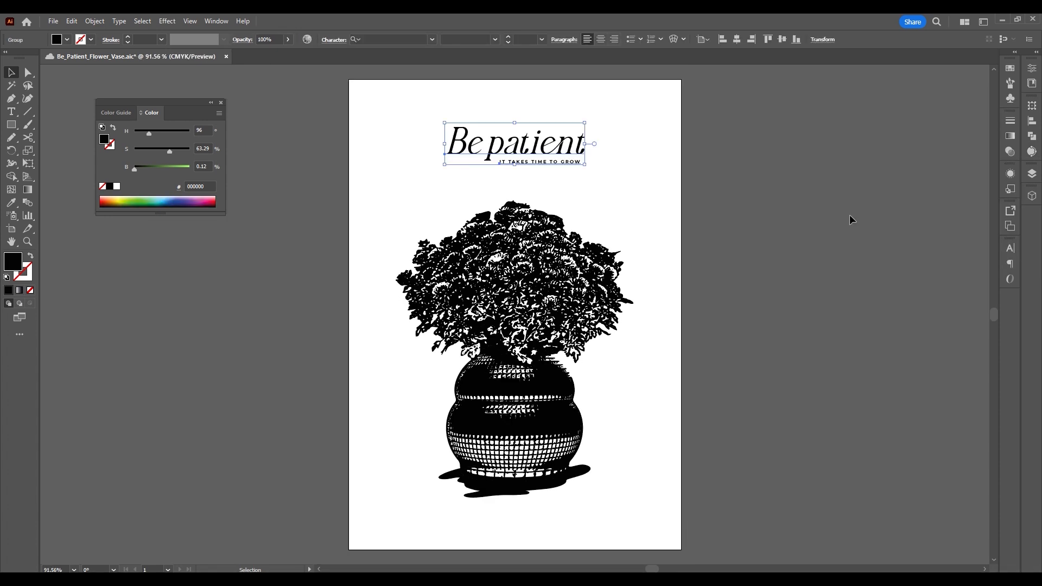
{"action": "left_click", "coordinate": [850, 219]}
Step: Recolour the title, flowers, vase and shadow with the blue swatch 2a4697 and keep that blue as the fill
{"action": "left_click_drag", "start_coordinate": [658, 126], "coordinate": [446, 473]}
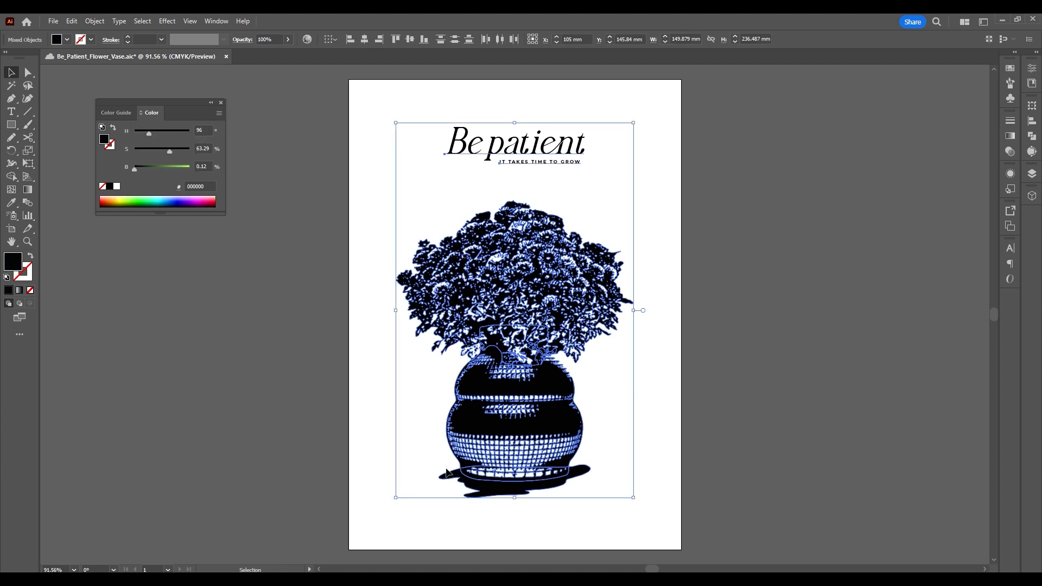
{"action": "left_click", "coordinate": [67, 39]}
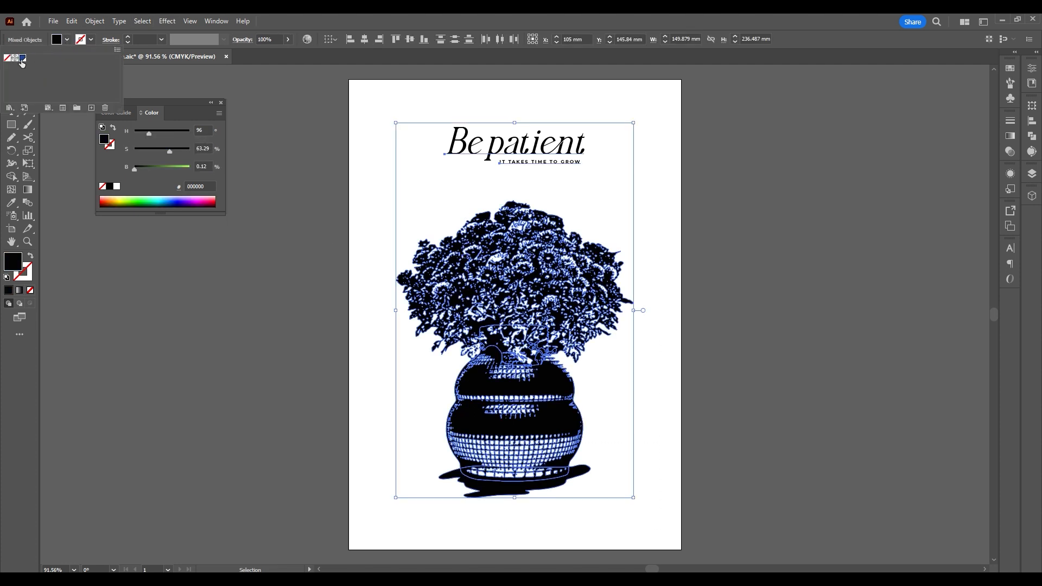
{"action": "left_click", "coordinate": [22, 63]}
{"action": "left_click", "coordinate": [724, 184]}
{"action": "left_click", "coordinate": [787, 300]}
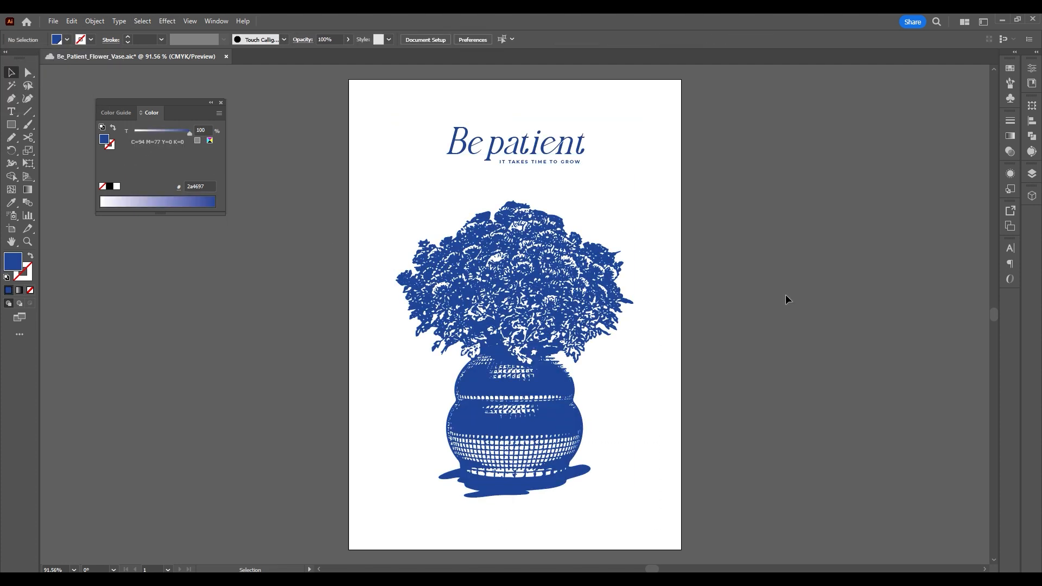
{"action": "double_click", "coordinate": [13, 262]}
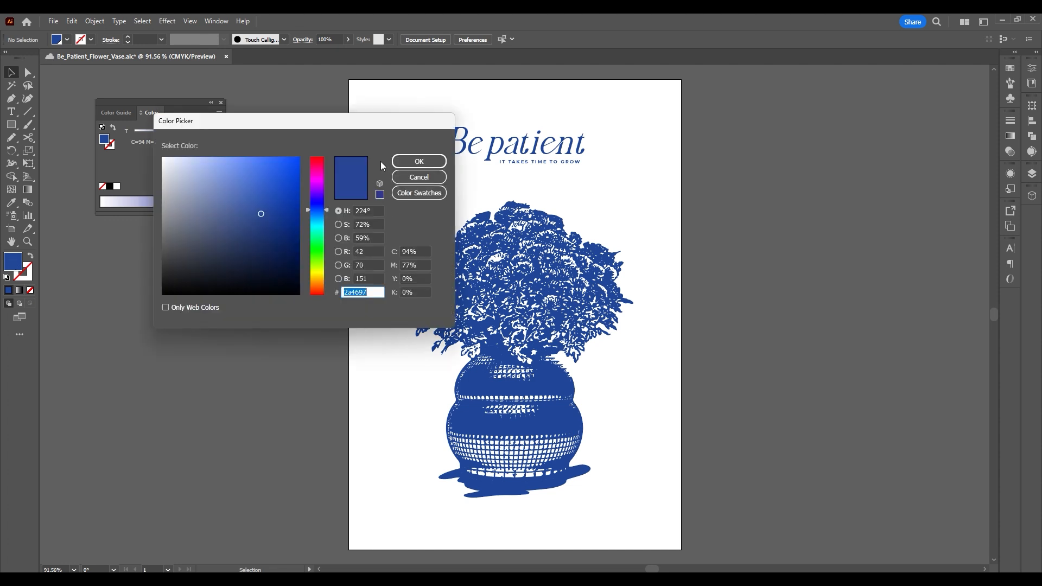
{"action": "left_click", "coordinate": [419, 161]}
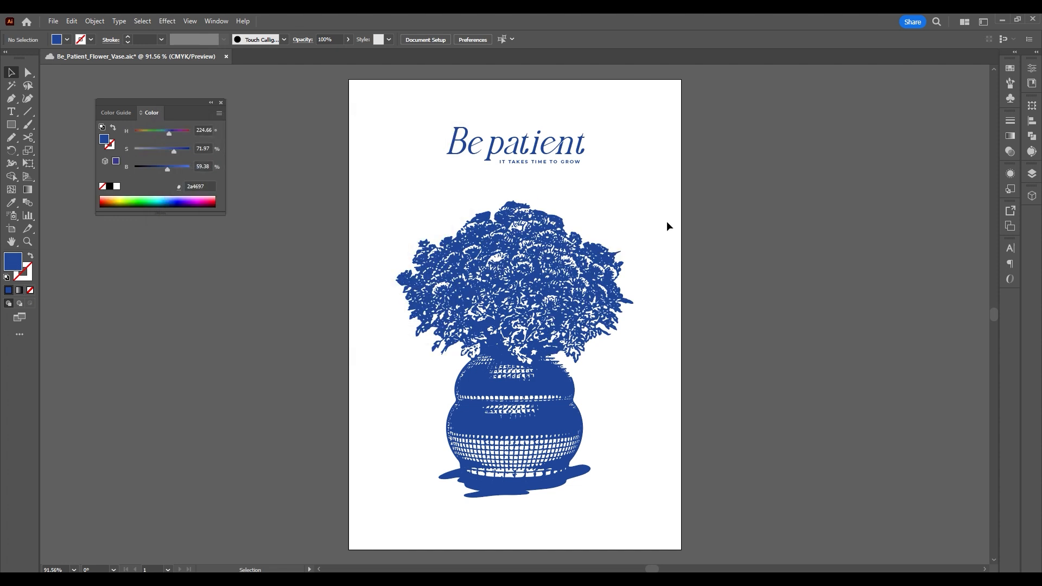